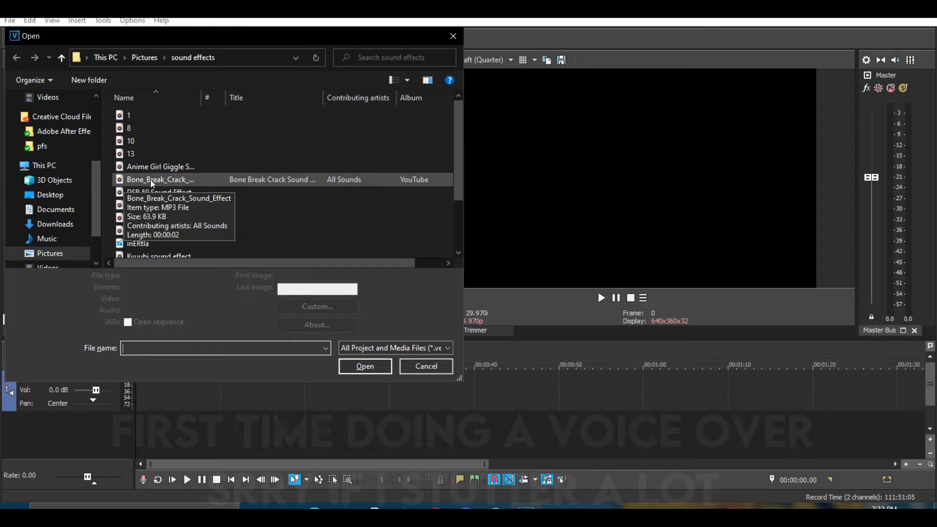
Import the goat_whoosh sound effect and the yt1s.com - 27CLUB Groupie Prod Steezefield song onto the timeline.
left_click(177, 218)
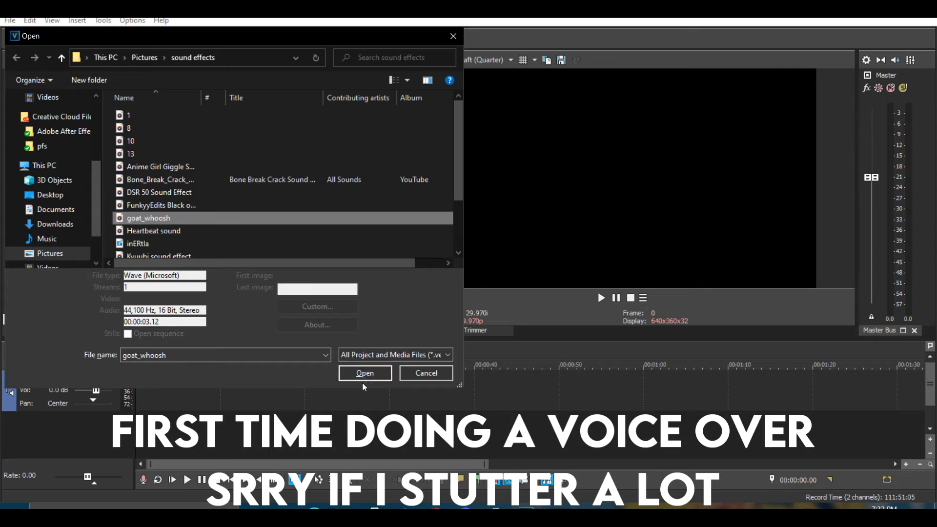
left_click(365, 366)
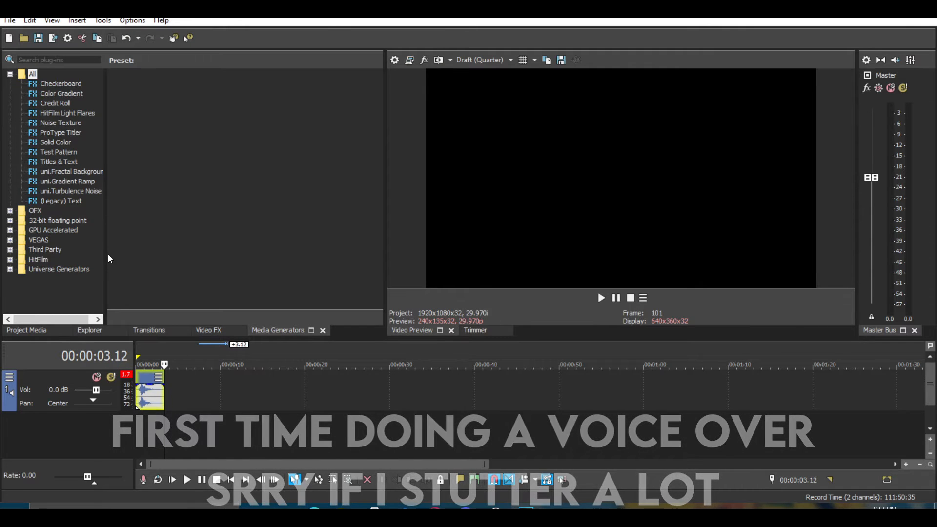
key("ctrl+o")
left_click(48, 254)
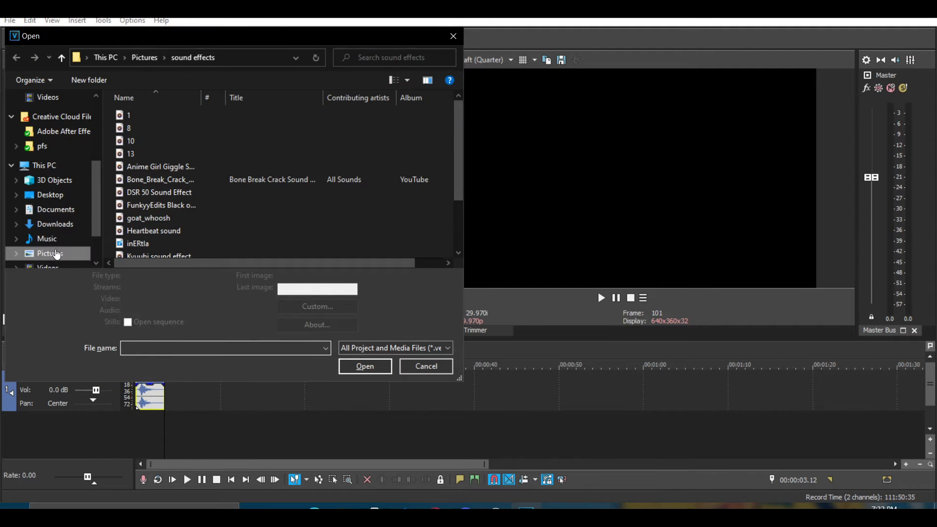
double_click(212, 142)
scroll(197, 185, "down", 5)
scroll(197, 183, "down", 6)
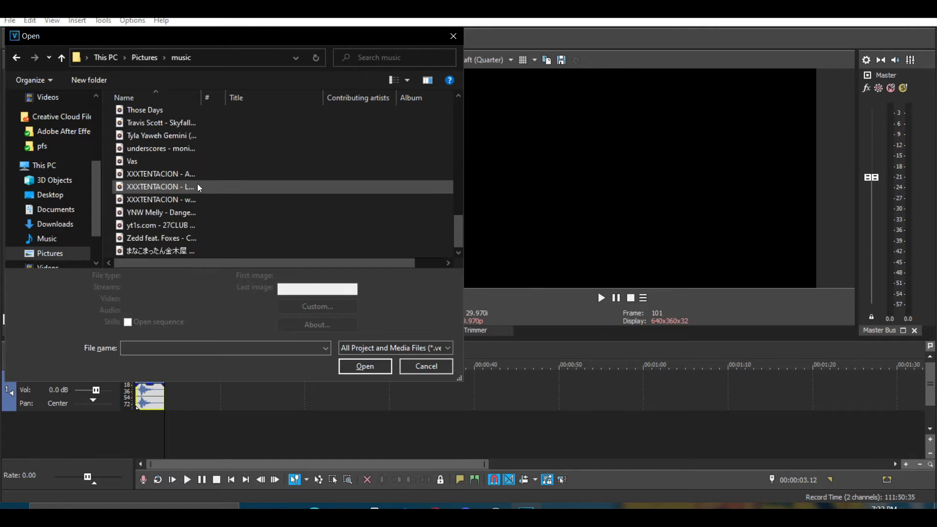
left_click(165, 225)
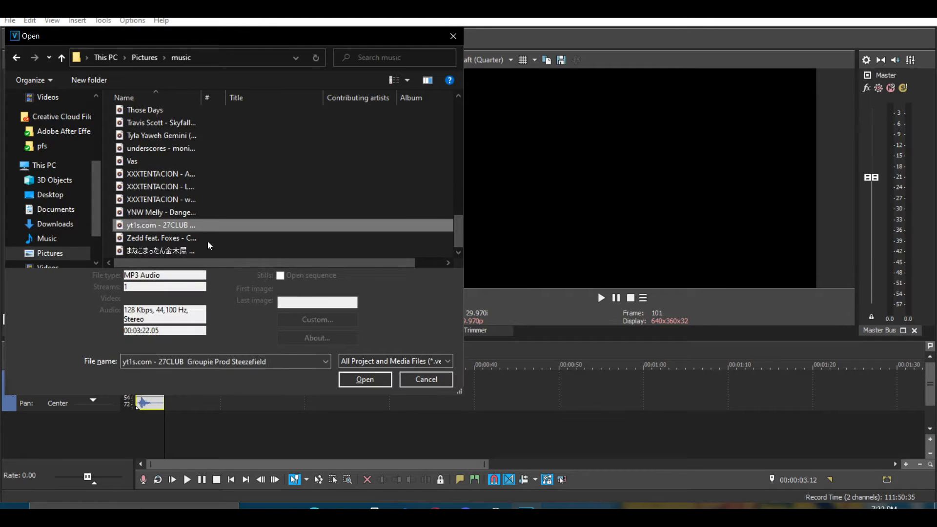
left_click(350, 379)
left_click(338, 391)
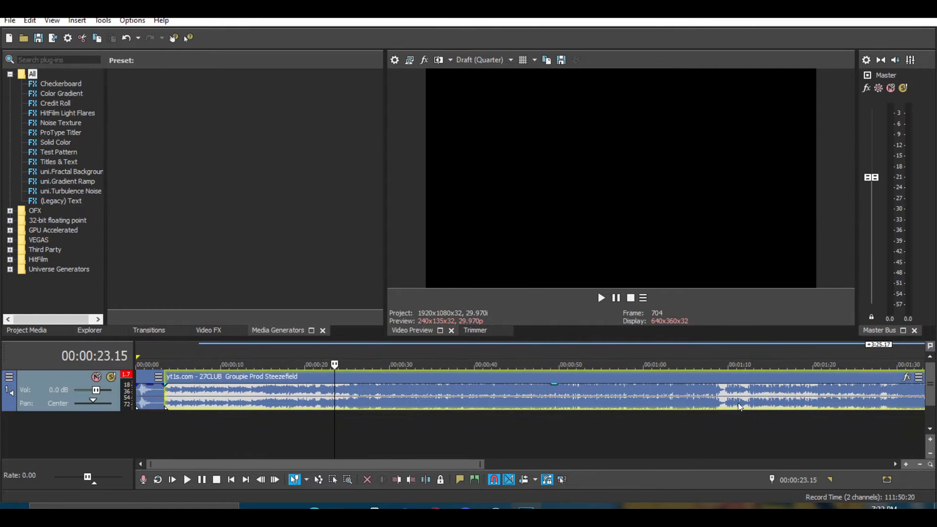
Split the song at about 1:19 and delete its earlier part.
left_click(783, 393)
left_click(804, 397)
key("s")
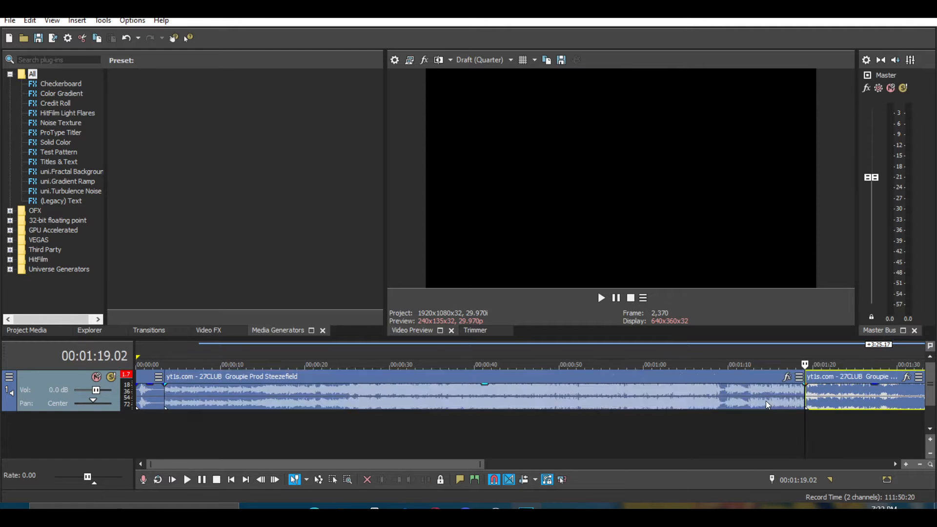
left_click(765, 400)
key("Delete")
Move the goat_whoosh clip onto a new second track and slide the remaining song section to the timeline start.
left_click_drag(860, 397, 396, 396)
left_click_drag(160, 402, 100, 432)
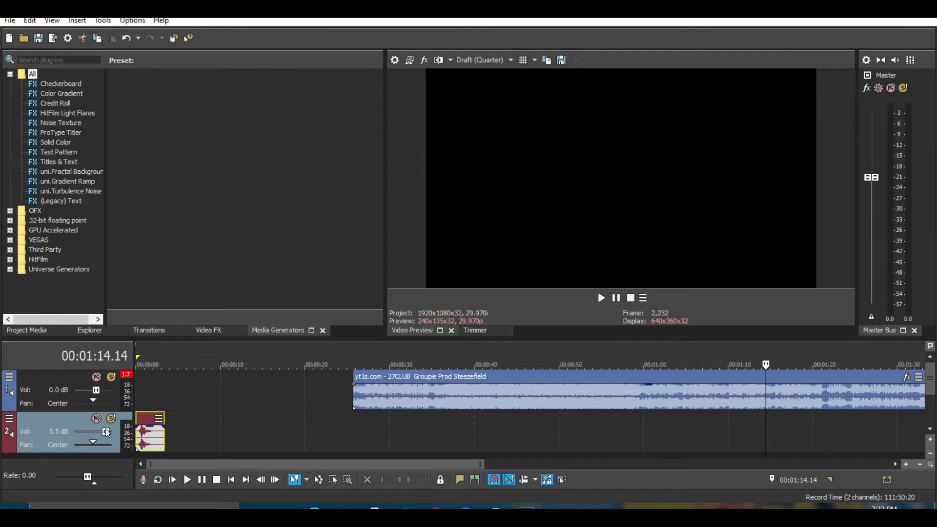
left_click_drag(445, 399, 192, 399)
Play back the beginning of the timeline to review the song against the whoosh.
left_click(150, 392)
key("space")
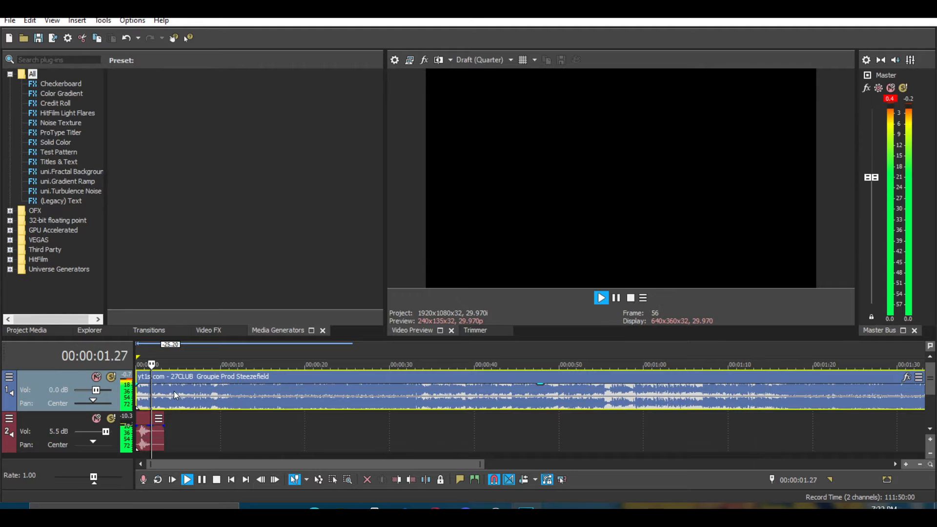
scroll(267, 406, "down", 2)
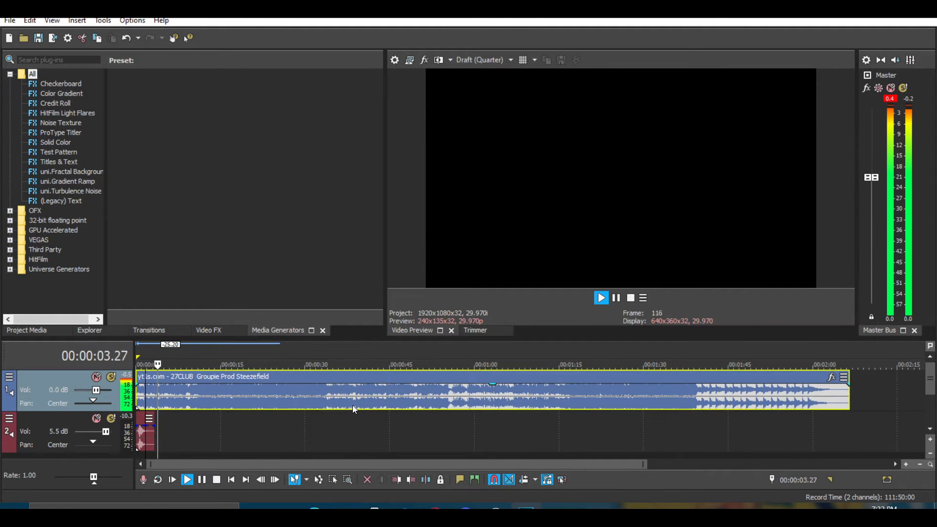
scroll(352, 405, "up", 6)
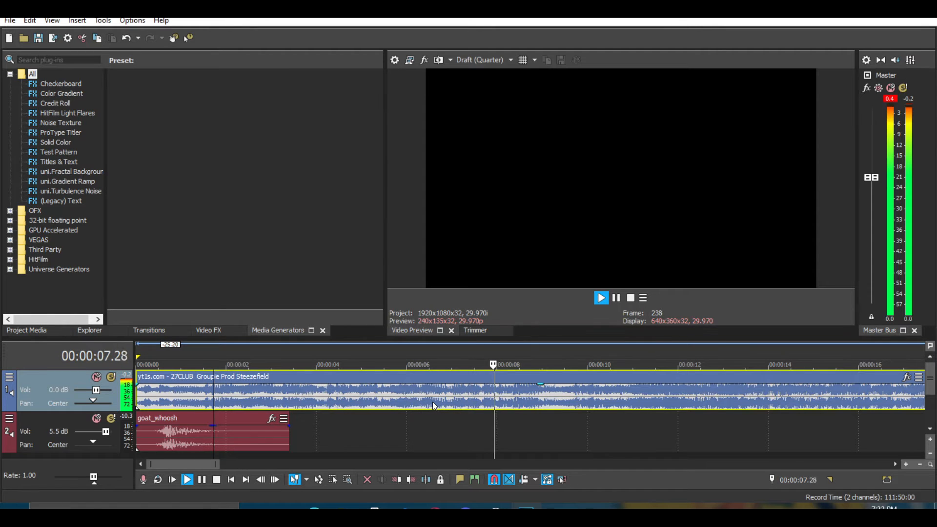
scroll(433, 402, "down", 3)
scroll(412, 393, "up", 3)
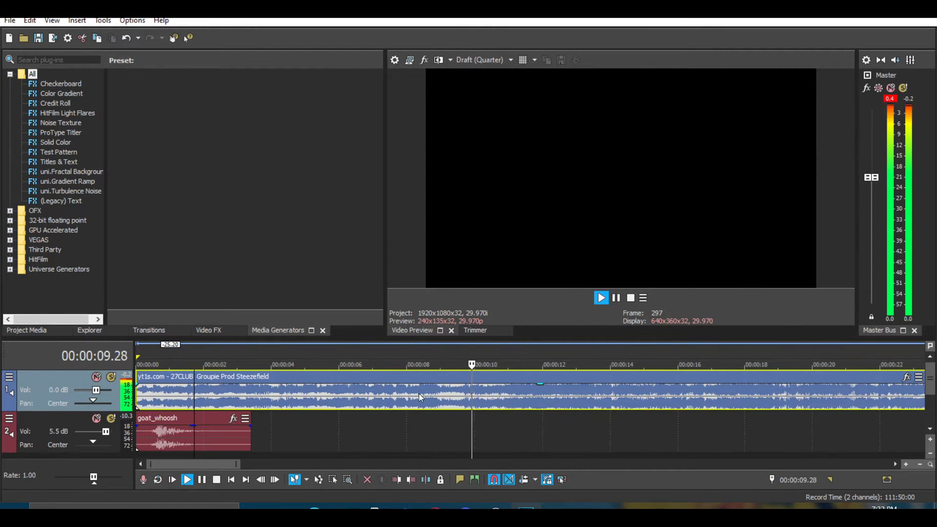
key("space")
Split the song at about 9 seconds, delete the first part, and slide the rest back to the start.
left_click(440, 394)
key("s")
left_click(394, 392)
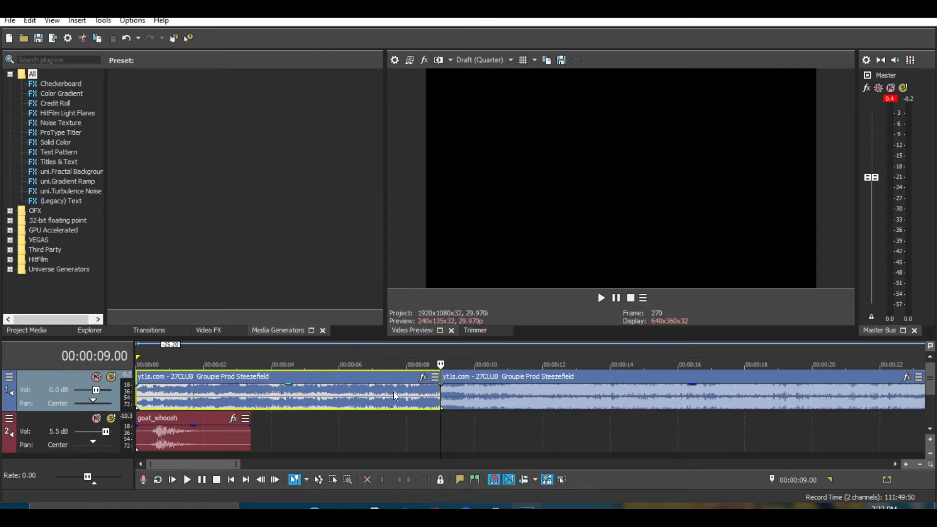
key("Delete")
left_click_drag(502, 395, 161, 394)
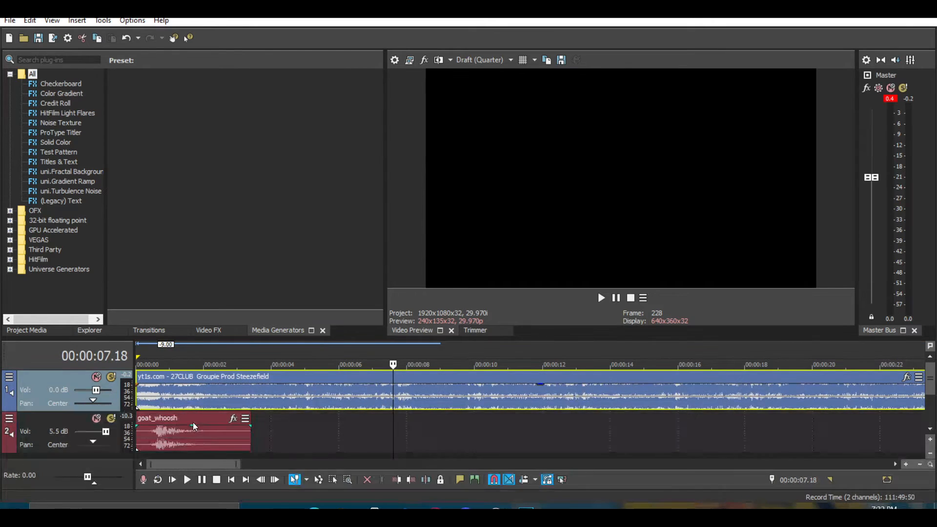
Mute the whoosh track and play back the opening of the song.
left_click(185, 423)
left_click(94, 419)
key("space")
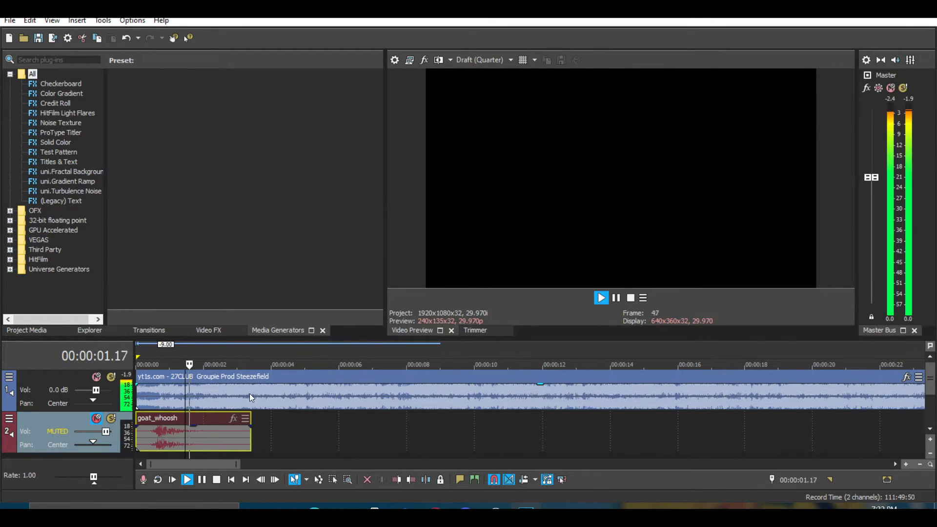
scroll(262, 391, "up", 2)
scroll(305, 396, "up", 3)
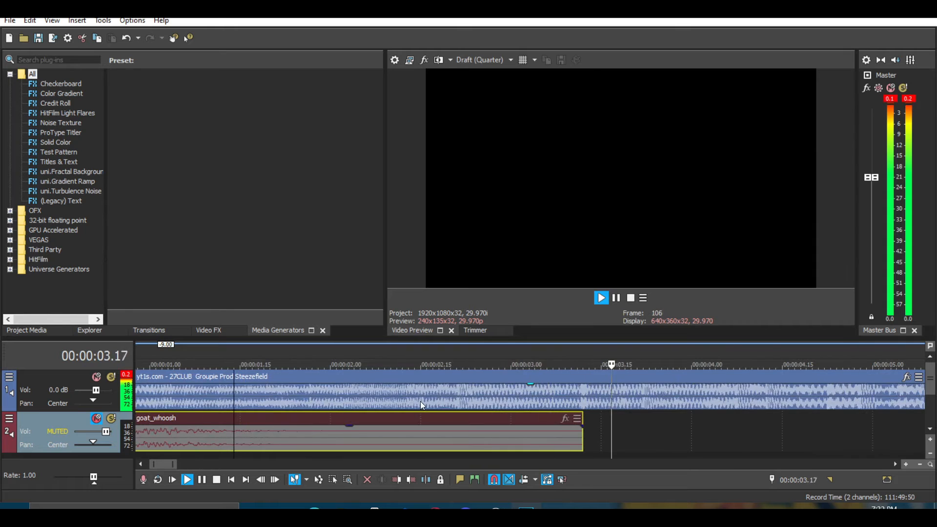
scroll(429, 402, "down", 1)
key("space")
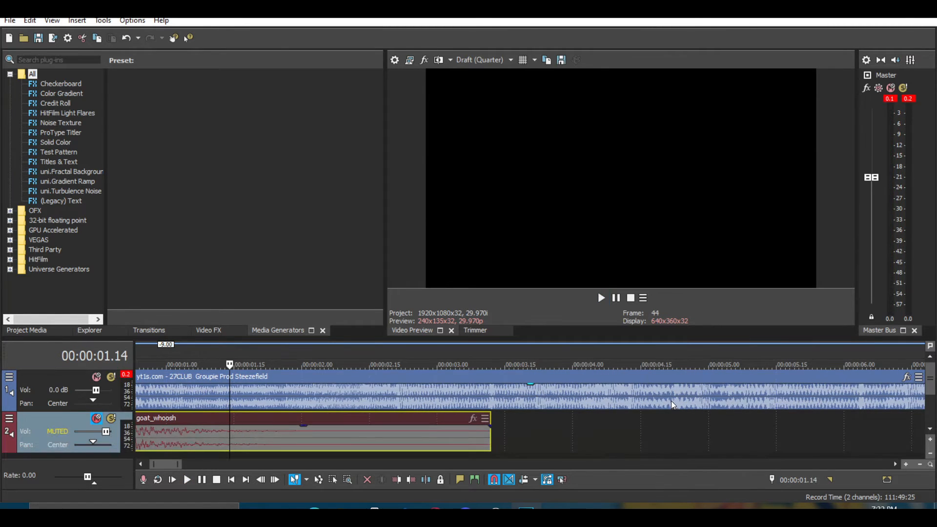
Add a marker on the song at about 00:00:04.22 and preview the section around it.
left_click(671, 400)
key("m")
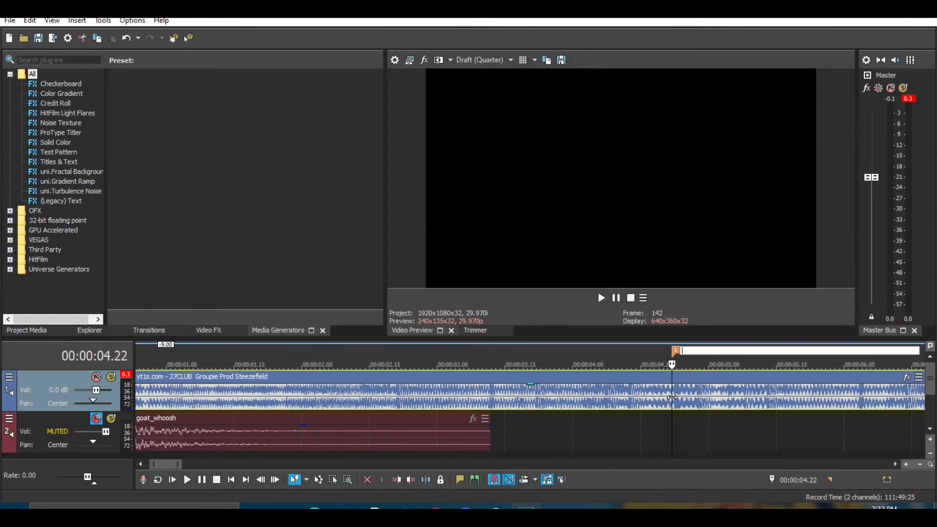
left_click(662, 425)
left_click(475, 422)
key("space")
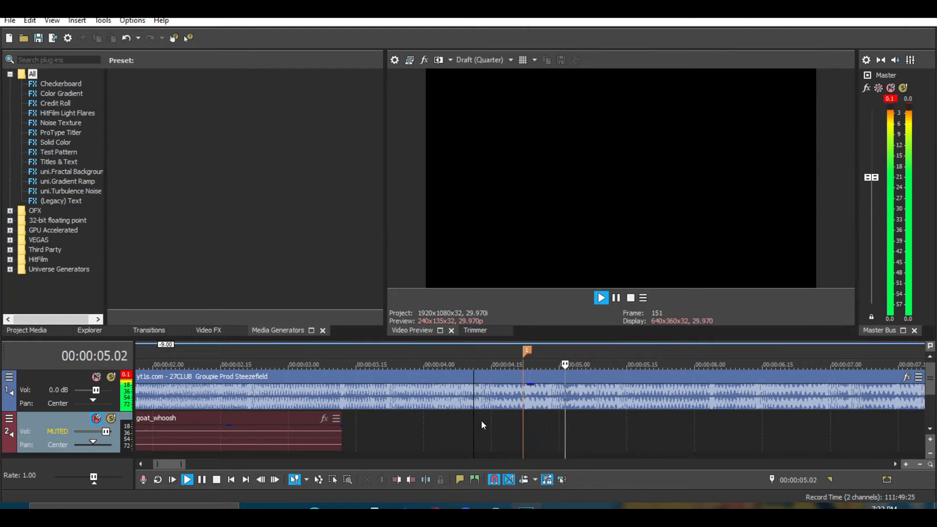
key("space")
Split the song at about 00:00:05.13.
left_click(619, 401)
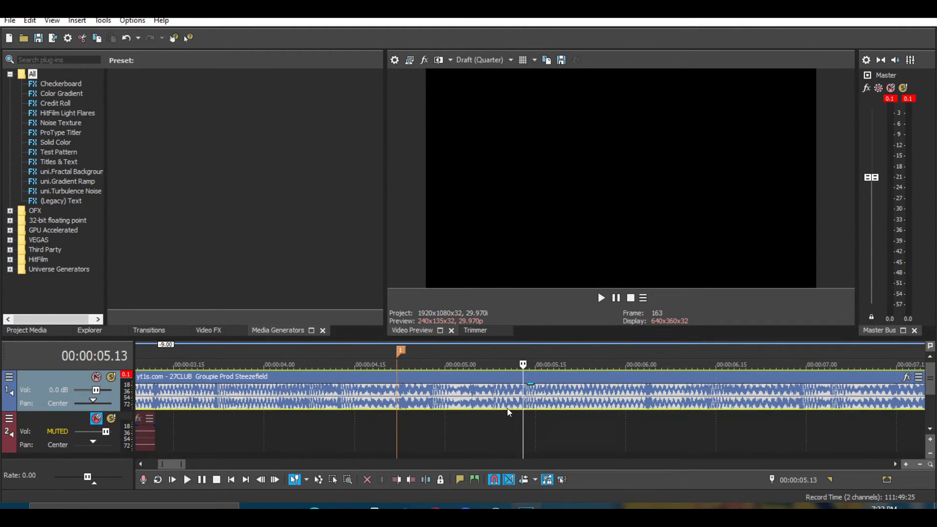
key("s")
scroll(526, 399, "up", 4)
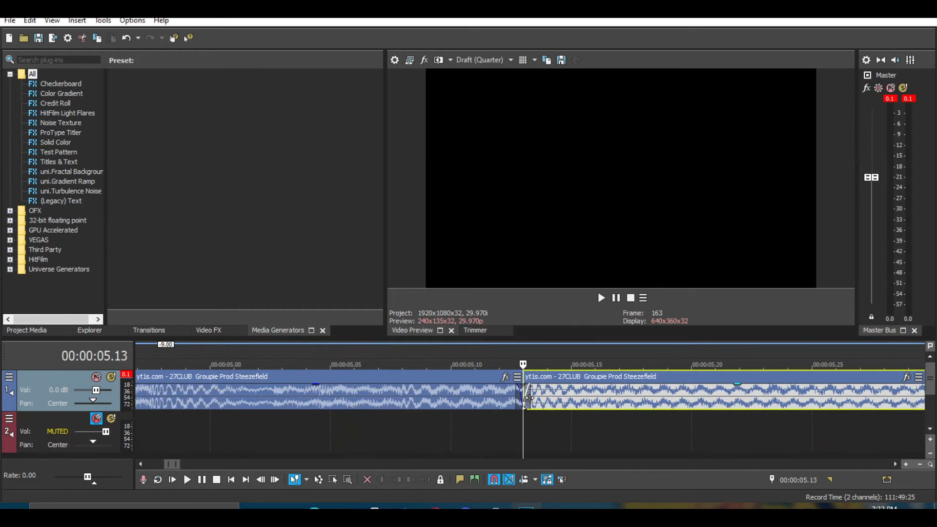
scroll(555, 395, "down", 5)
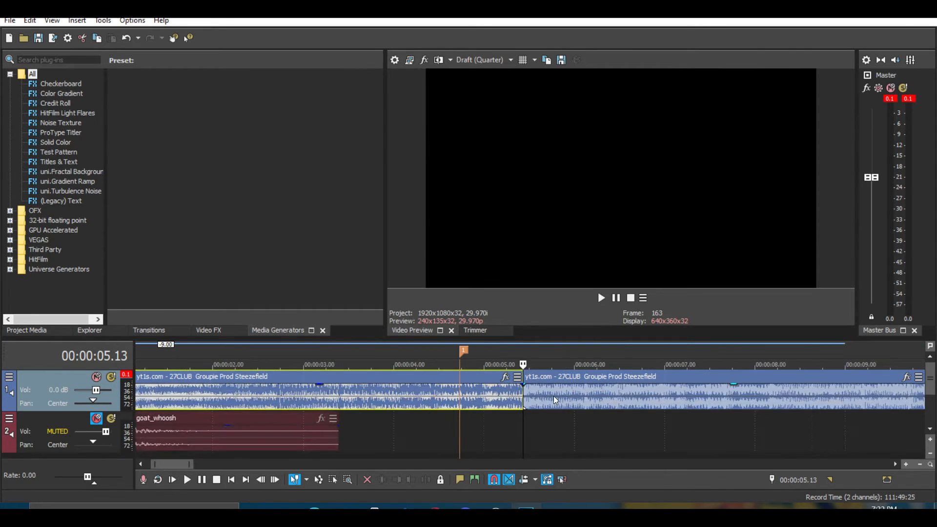
scroll(401, 415, "down", 4)
Move the goat_whoosh clip so it starts at the marker.
left_click(173, 391)
scroll(328, 411, "up", 4)
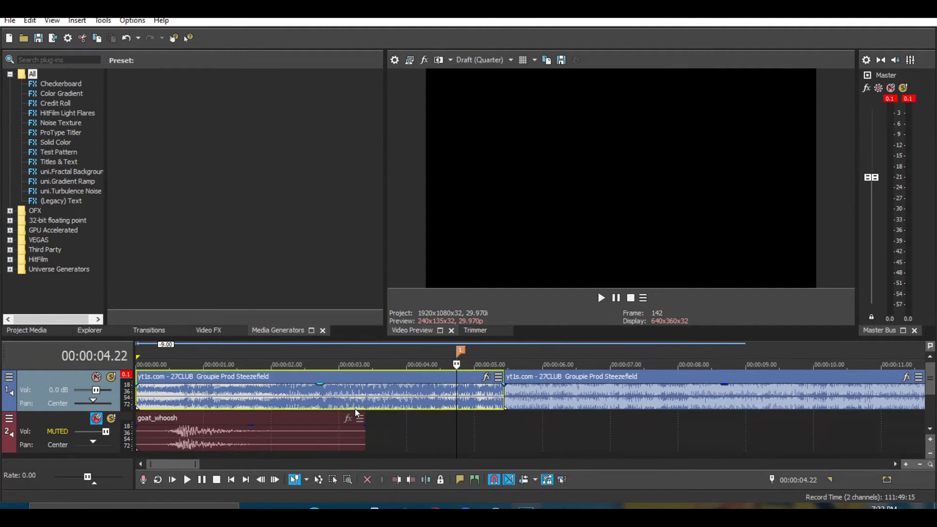
left_click_drag(326, 431, 640, 432)
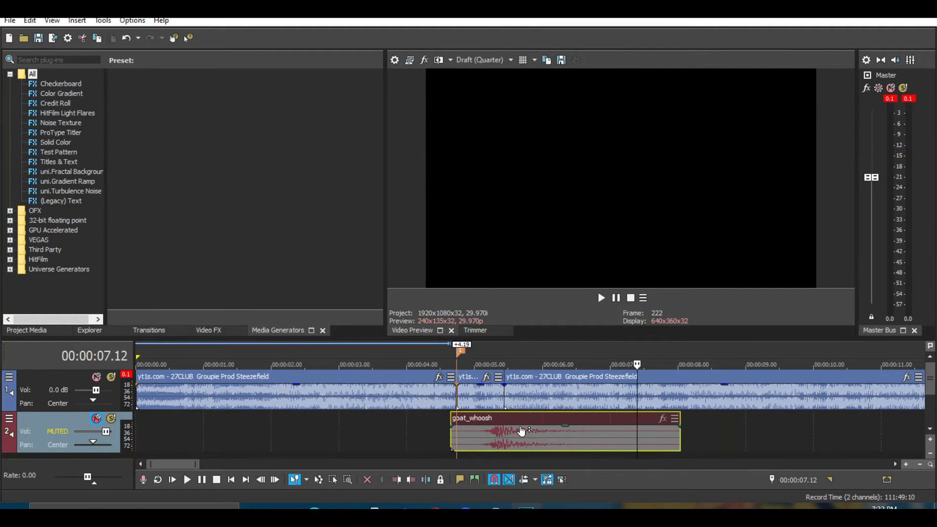
Unmute the whoosh track and nudge the goat_whoosh clip to start just after the marker.
scroll(521, 430, "up", 2)
left_click(183, 388)
scroll(331, 406, "up", 4)
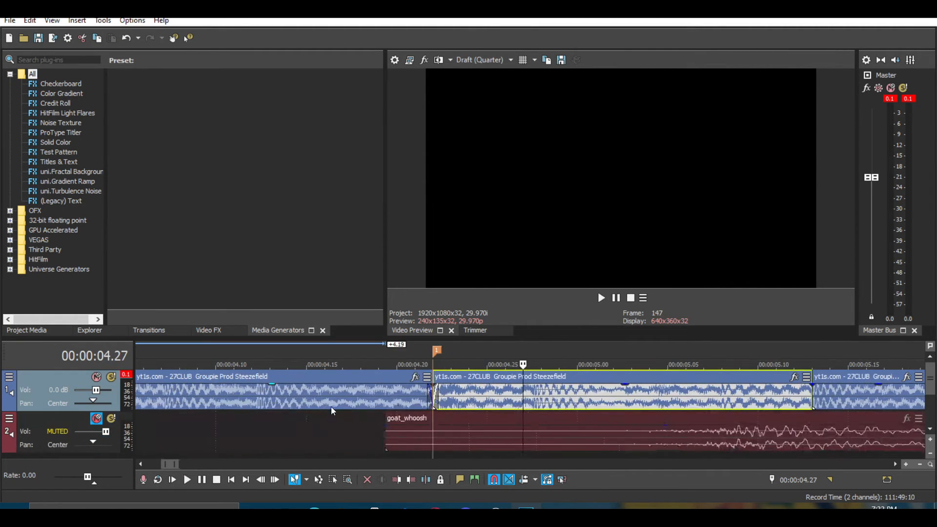
left_click(428, 396)
left_click(445, 394)
scroll(640, 431, "down", 2)
left_click(716, 419)
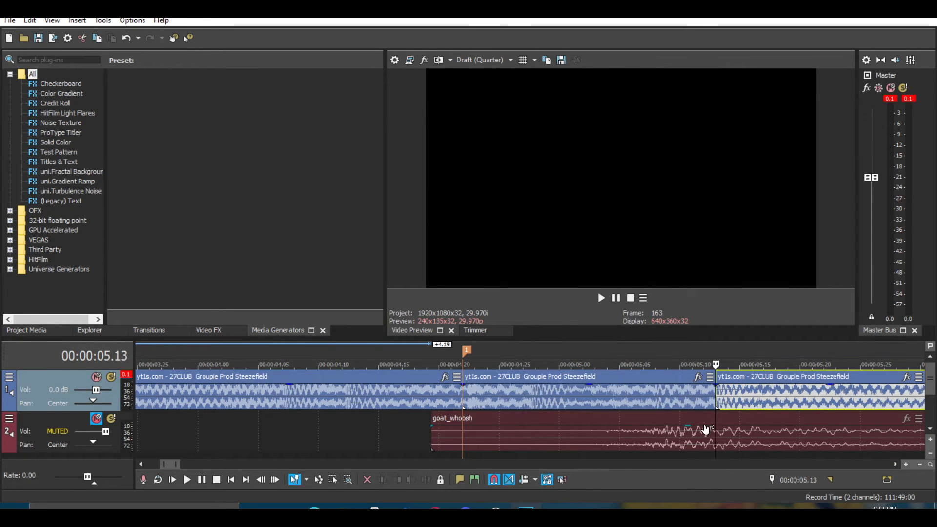
left_click_drag(707, 417, 733, 419)
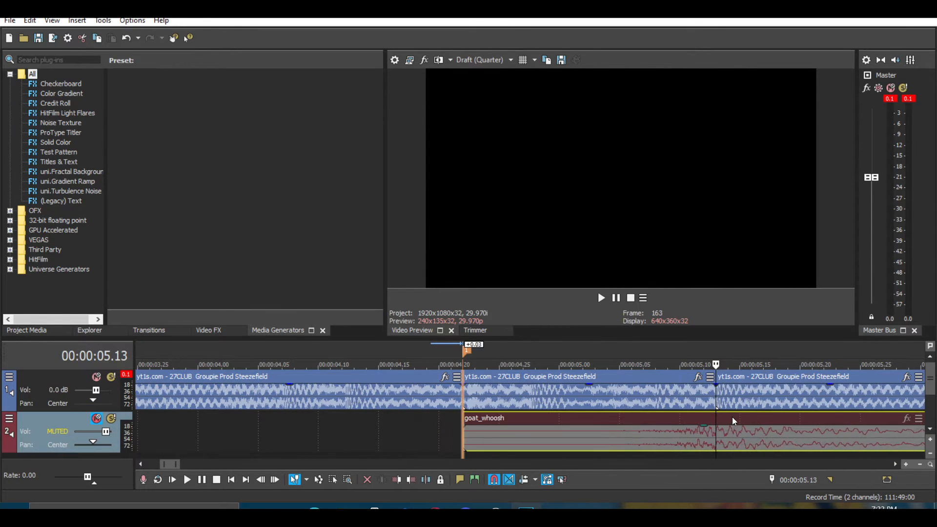
left_click(96, 418)
left_click_drag(705, 429, 724, 417)
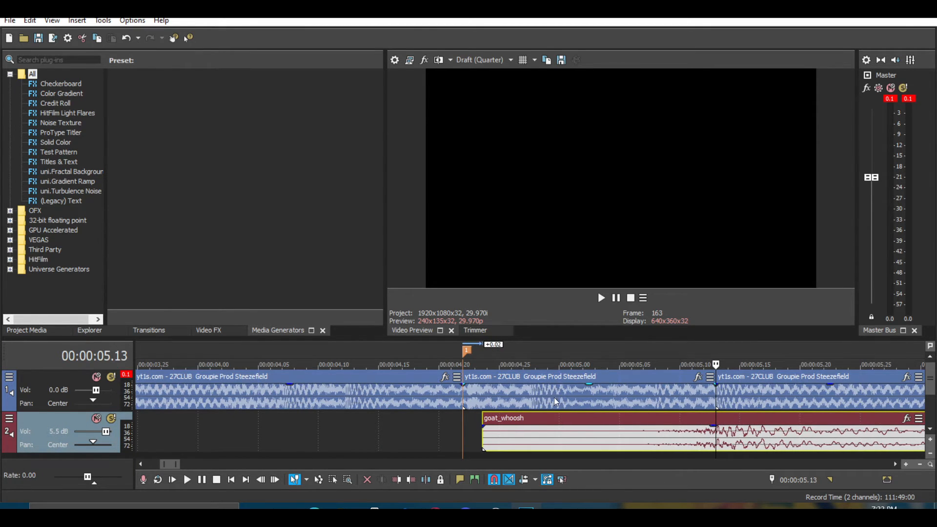
left_click(546, 398)
scroll(505, 396, "down", 6)
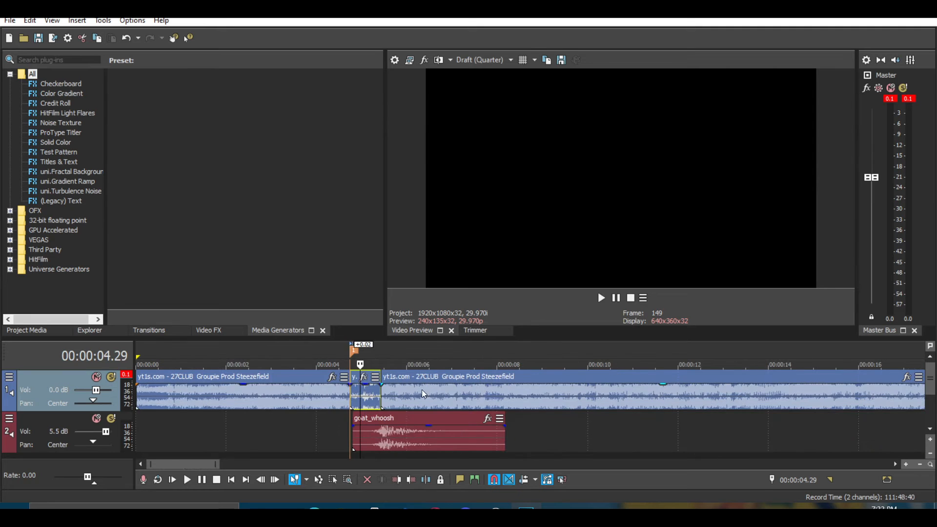
scroll(421, 388, "up", 5)
left_click(546, 377)
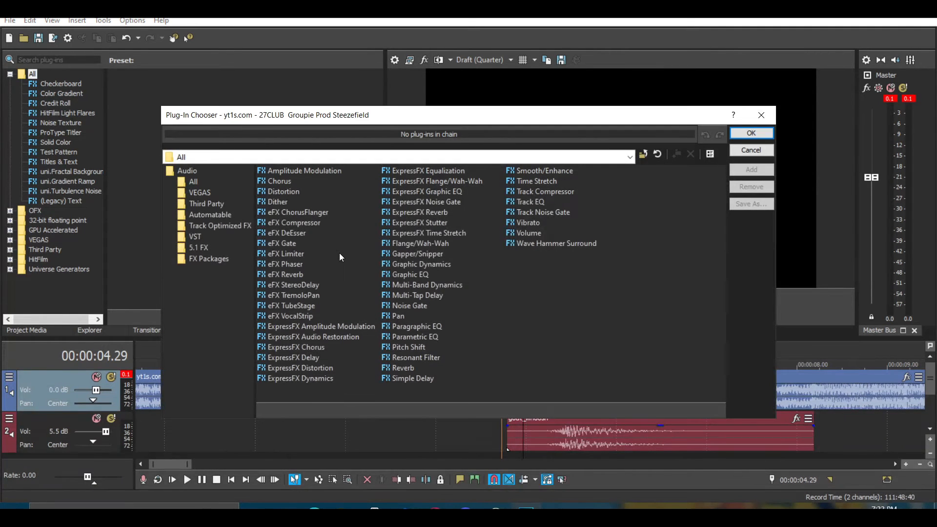
left_click(751, 132)
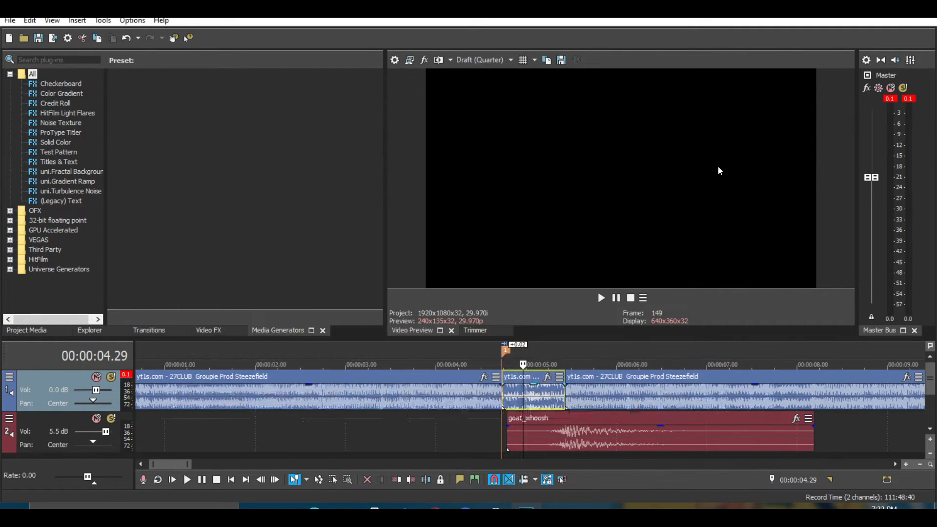
Add an eFX Reverb and two Smooth/Enhance effects to the short middle segment of the song.
left_click(546, 380)
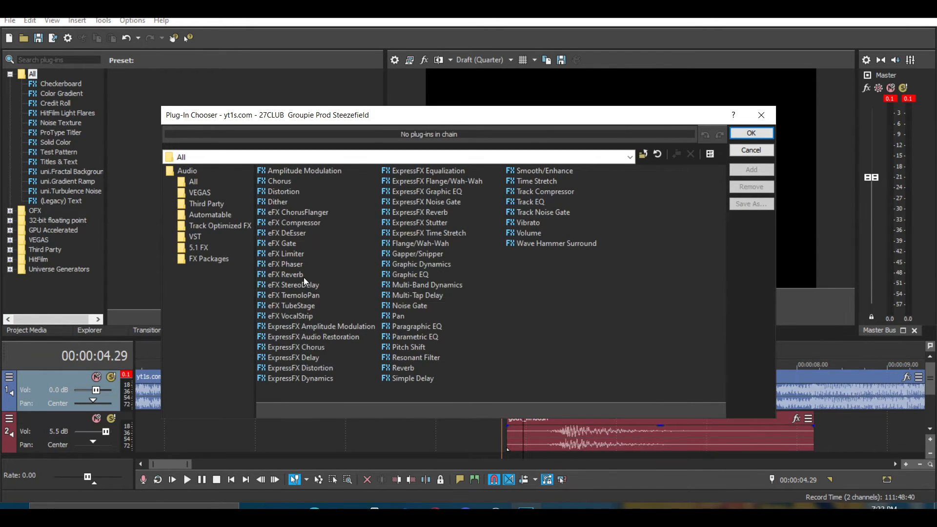
left_click(302, 277)
left_click(751, 169)
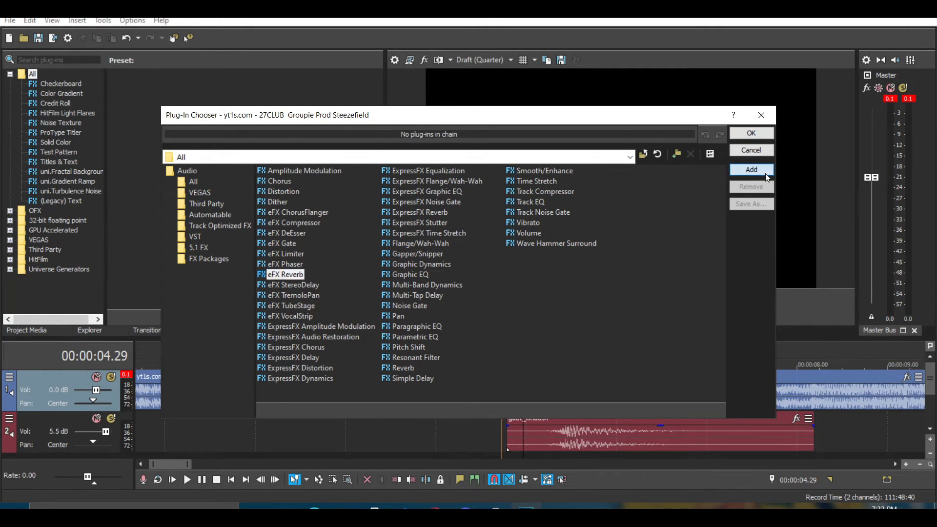
left_click(561, 170)
double_click(737, 168)
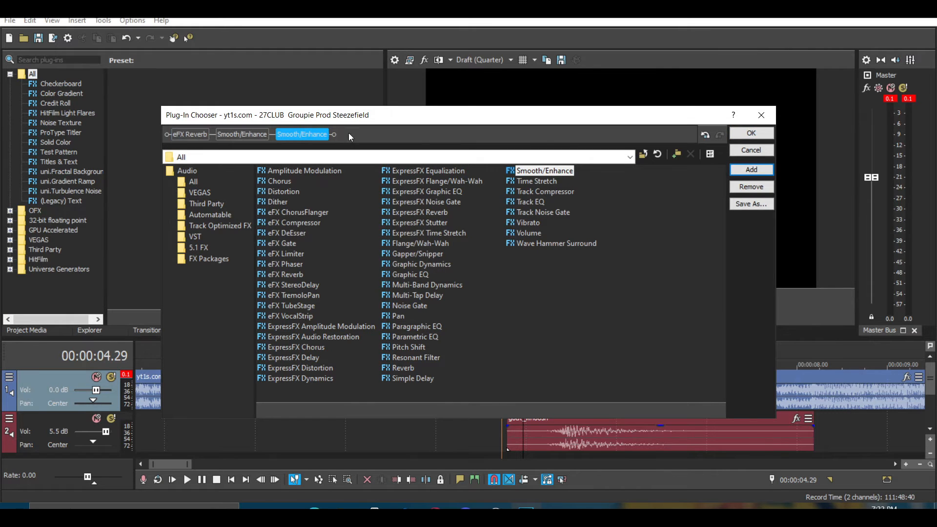
left_click(533, 205)
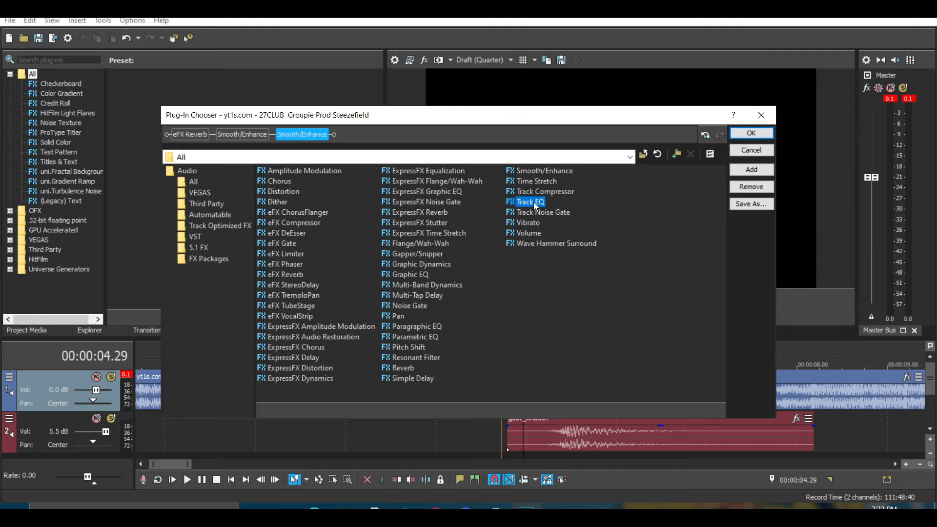
left_click(764, 135)
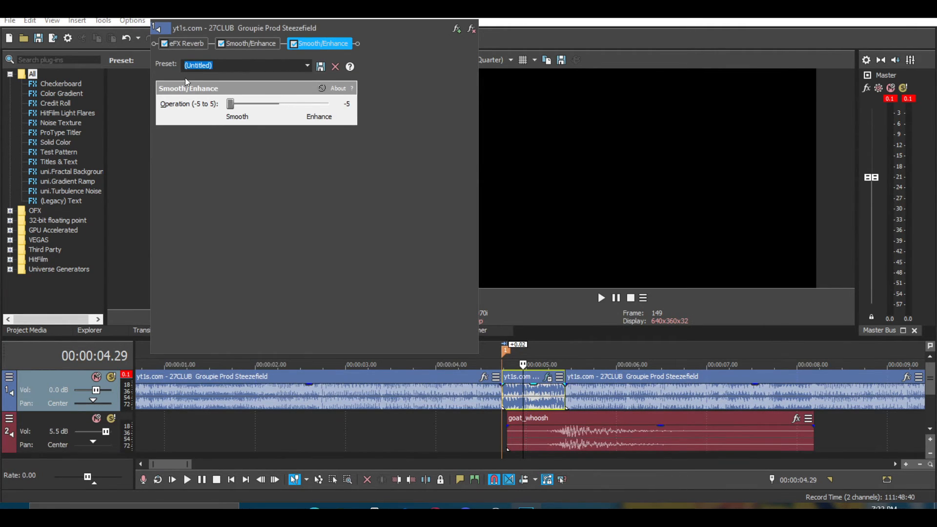
Disable the second Smooth/Enhance effect and preview the segment from just before it.
left_click(251, 44)
left_click(336, 46)
left_click(485, 436)
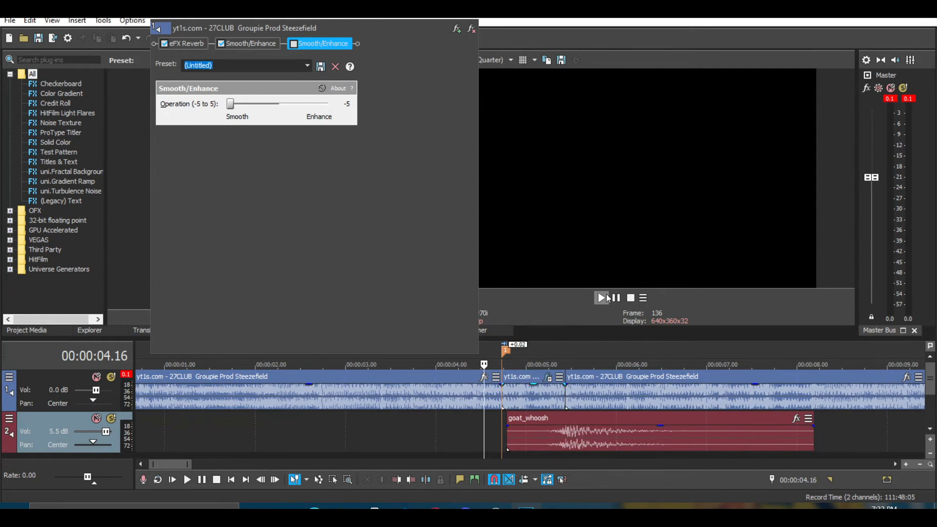
left_click(607, 299)
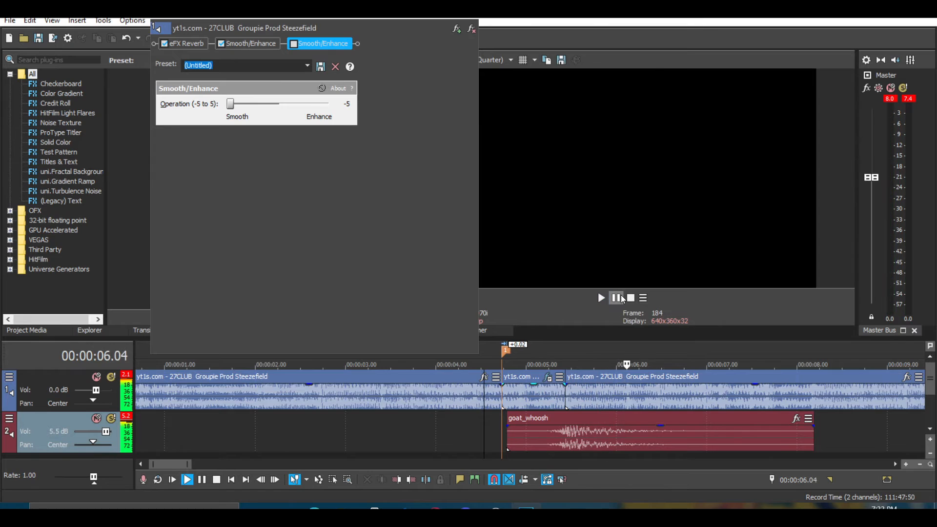
left_click(622, 298)
left_click(490, 418)
left_click(602, 298)
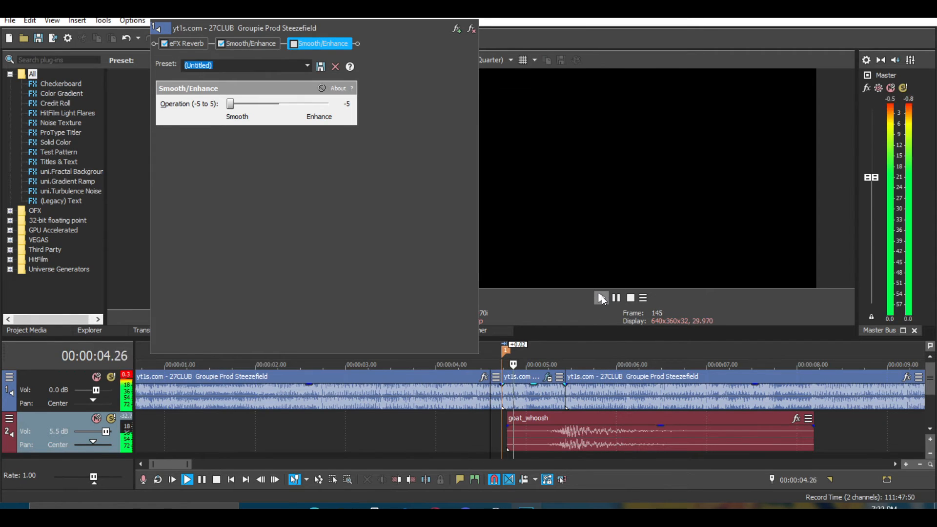
left_click(616, 298)
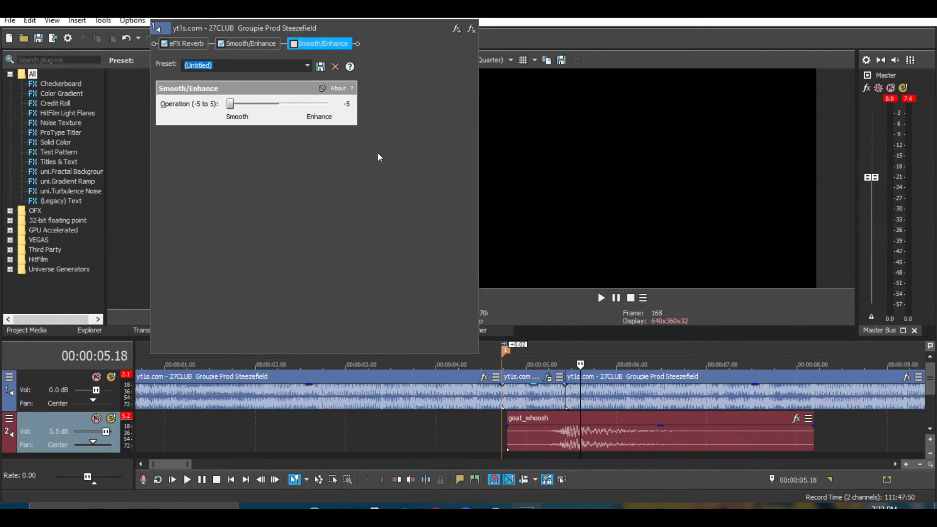
Disable the eFX Reverb effect and preview the segment again.
left_click(166, 43)
left_click(468, 431)
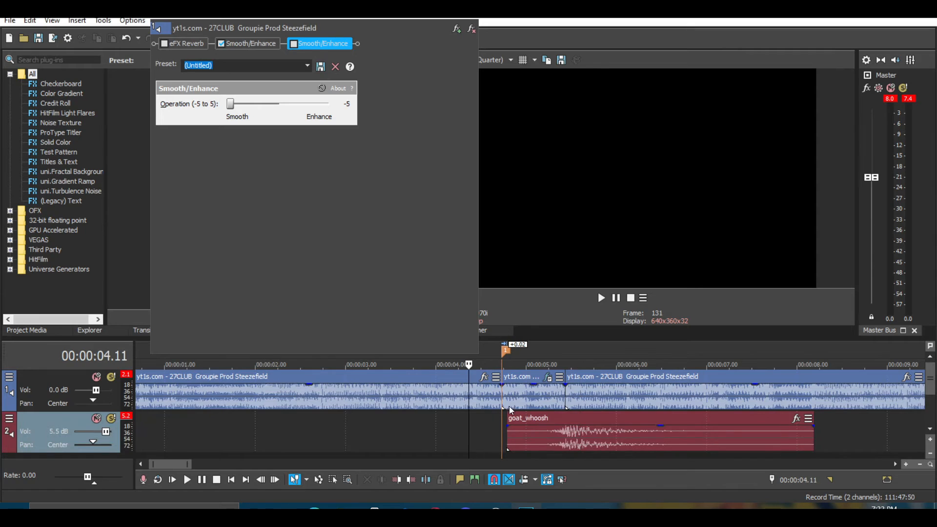
left_click(601, 298)
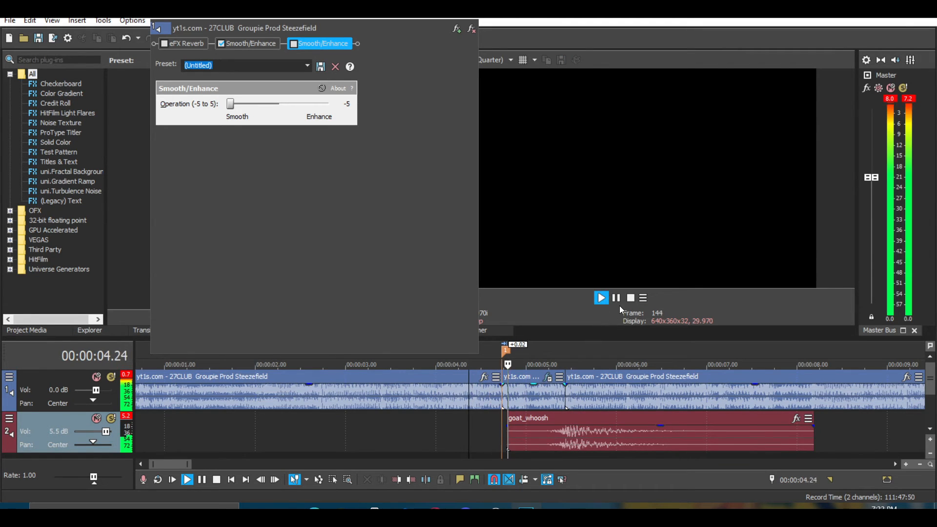
left_click(616, 298)
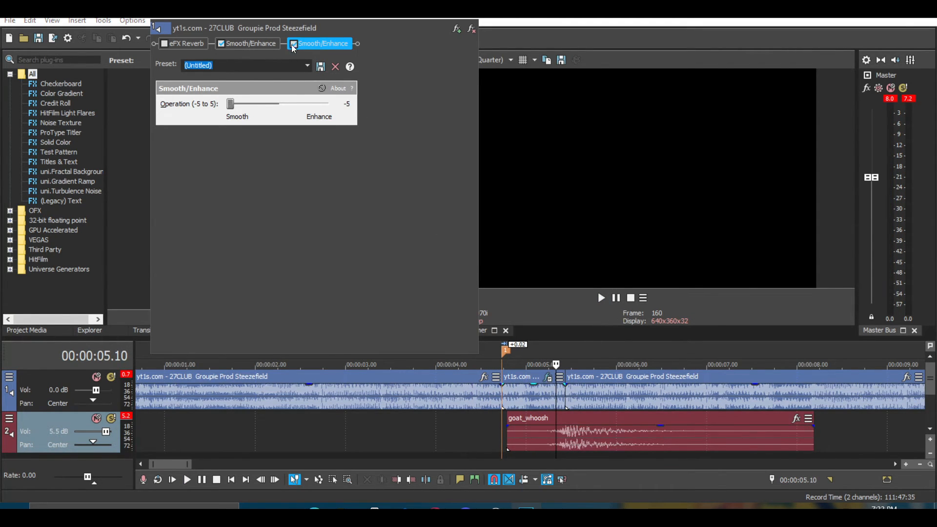
Open the first Smooth/Enhance effect's settings and preview the segment.
left_click(267, 45)
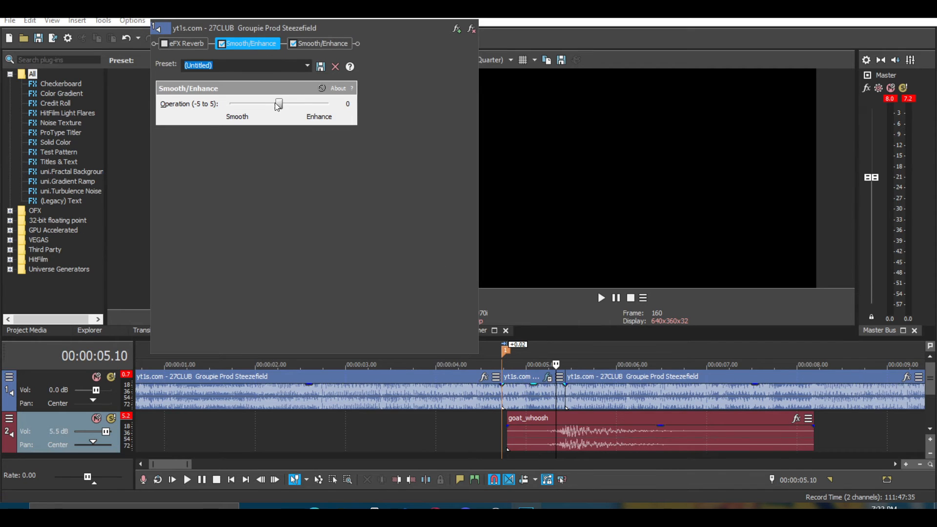
left_click(462, 427)
left_click(601, 298)
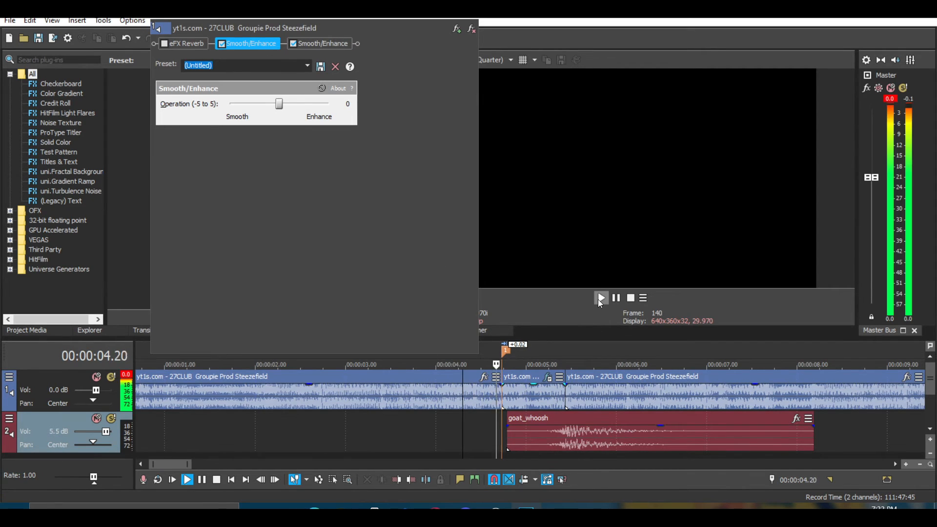
left_click(614, 300)
Set the first Smooth/Enhance operation to -5 and preview the segment.
left_click(490, 429)
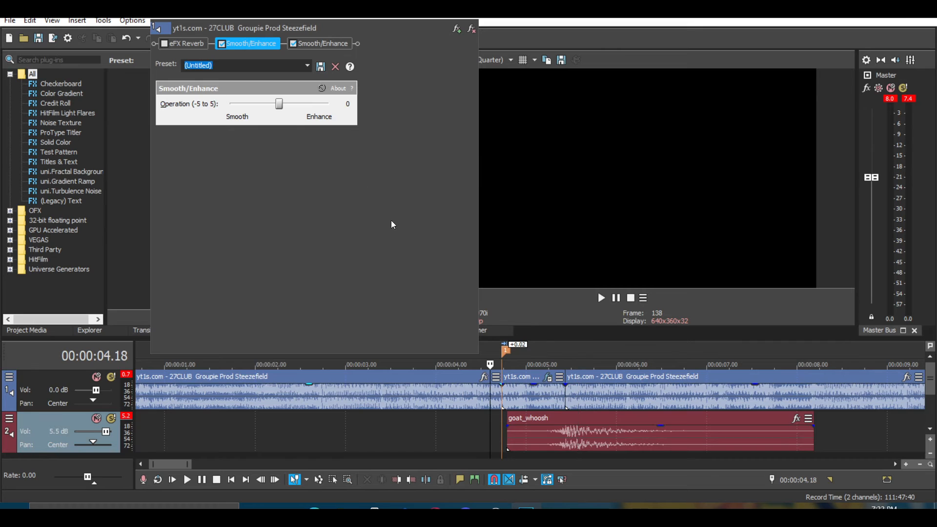
left_click_drag(280, 105, 191, 107)
left_click(601, 297)
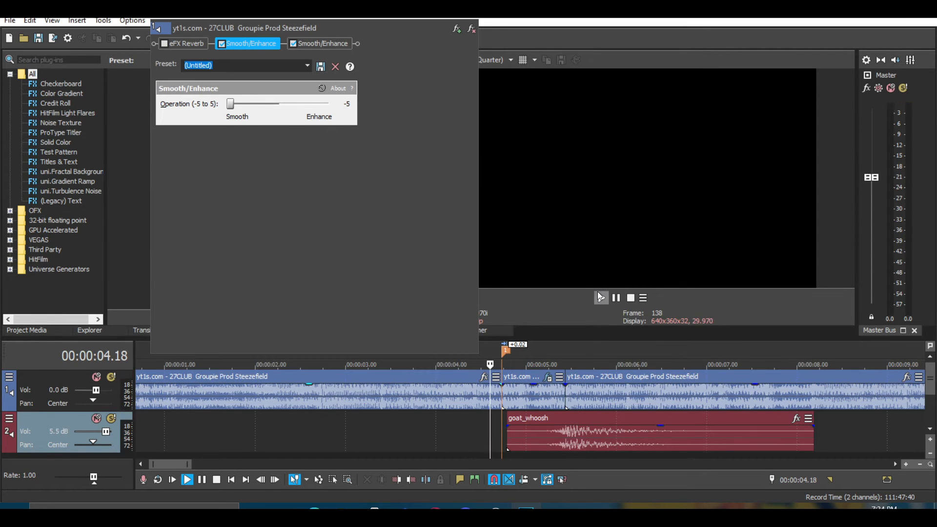
left_click(615, 298)
Re-enable eFX Reverb and set the second Smooth/Enhance operation to 5.
left_click(484, 434)
left_click(170, 45)
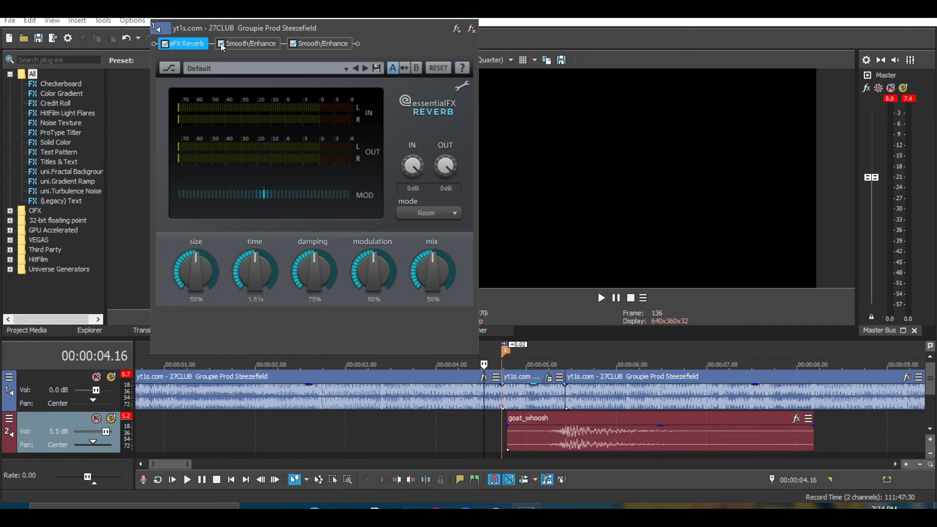
left_click(248, 43)
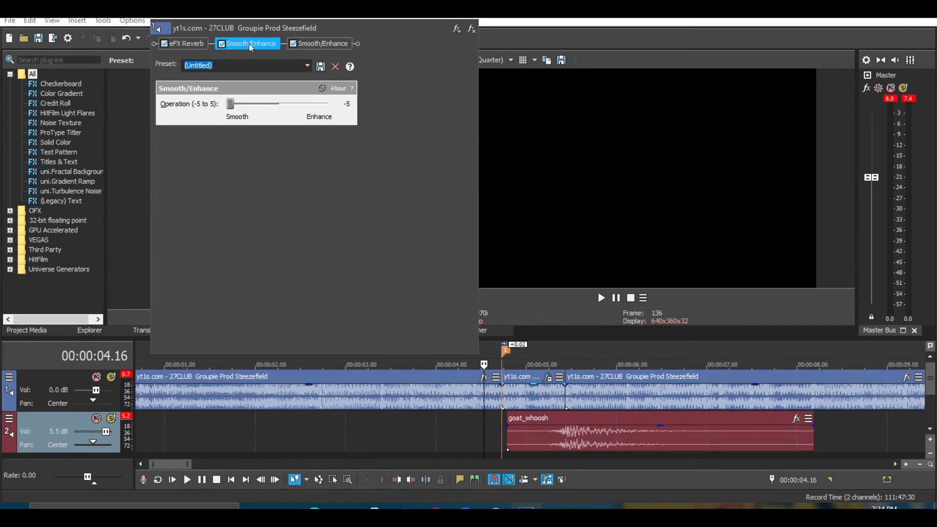
left_click(294, 43)
left_click_drag(233, 104, 408, 134)
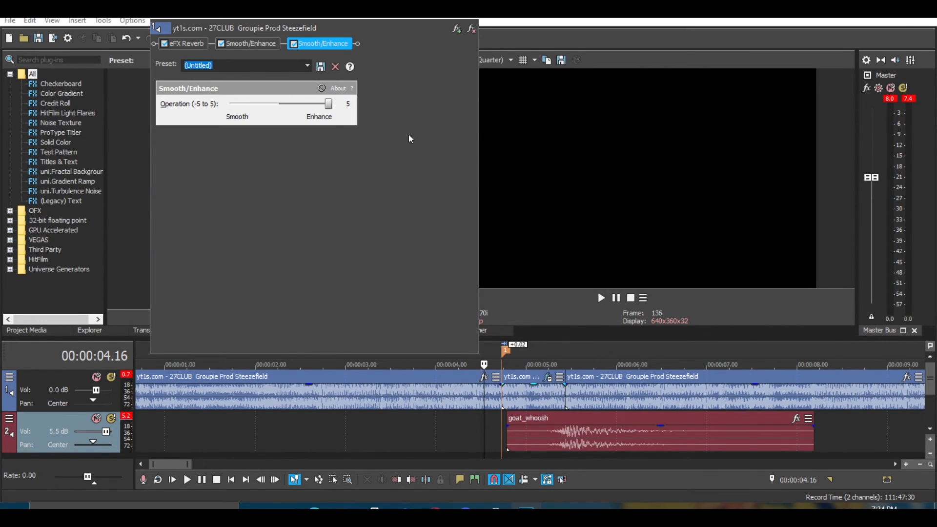
Set the first Smooth/Enhance operation to -1.
left_click(248, 44)
left_click_drag(230, 103, 259, 103)
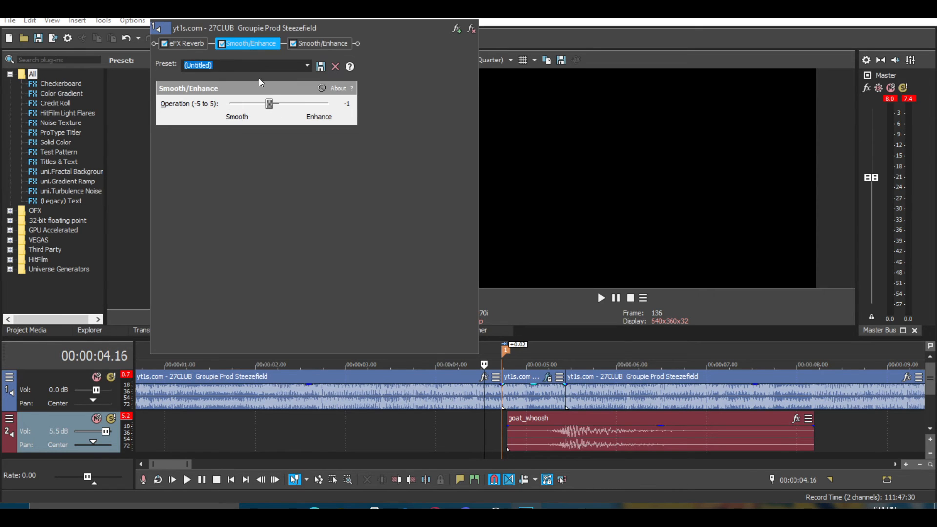
In eFX Reverb, set modulation to 35%, time to 2.00 s and size to 35%.
left_click(185, 43)
left_click_drag(382, 256, 359, 257)
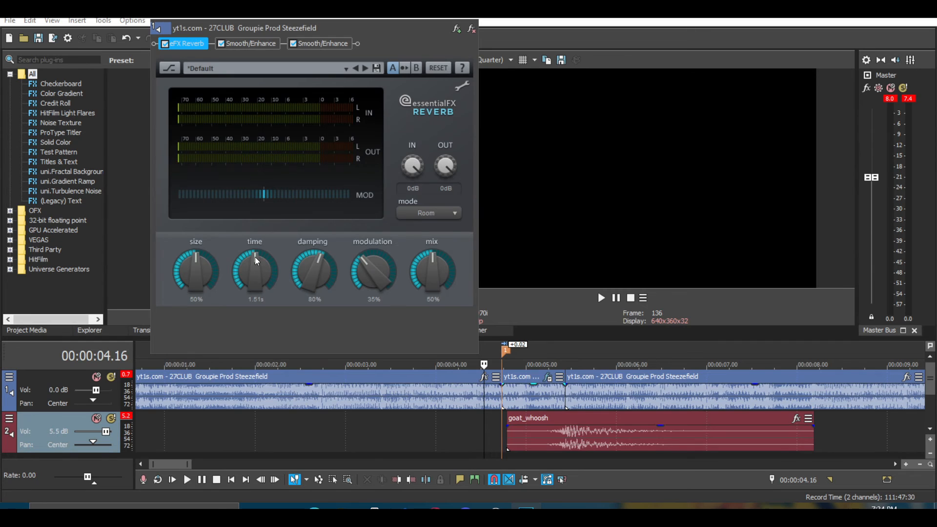
left_click_drag(256, 256, 260, 256)
left_click_drag(195, 256, 188, 261)
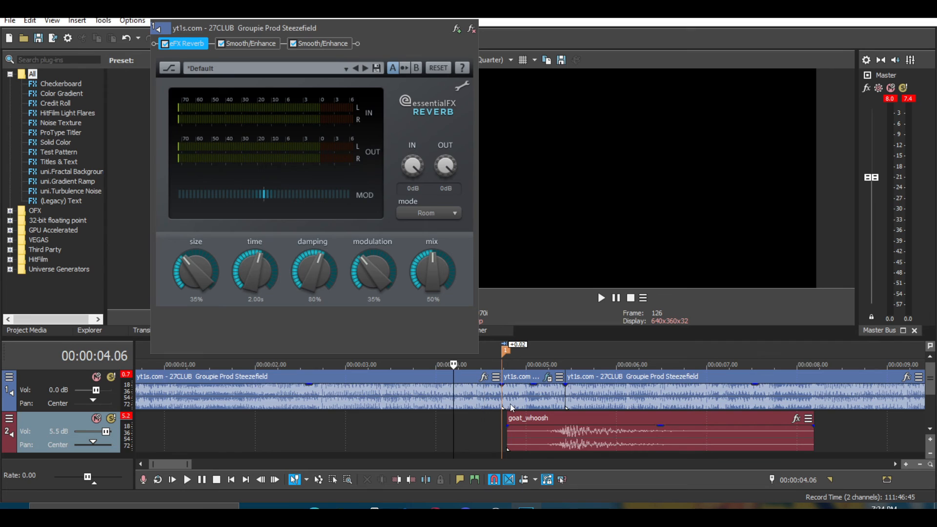
Add a fade-out to the short middle segment of the song and preview it.
left_click(600, 298)
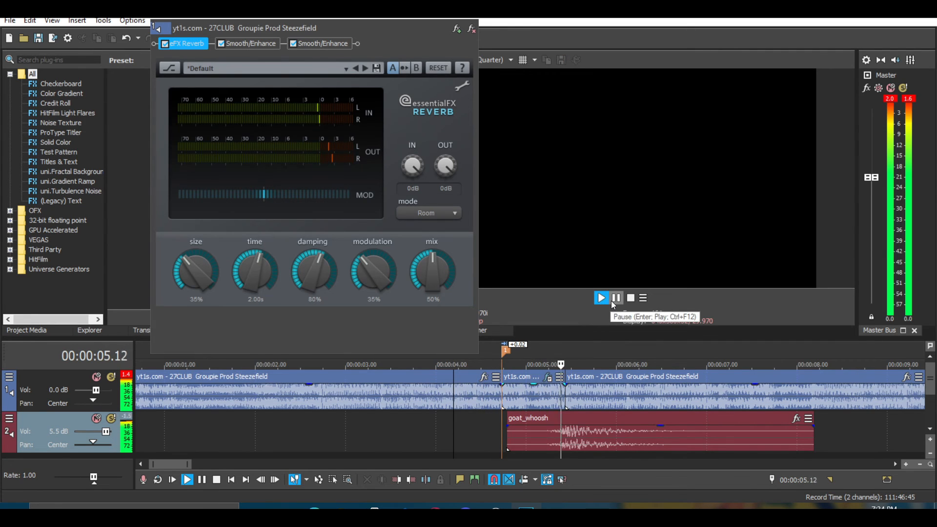
left_click_drag(562, 388, 476, 409)
left_click(469, 415)
key("space")
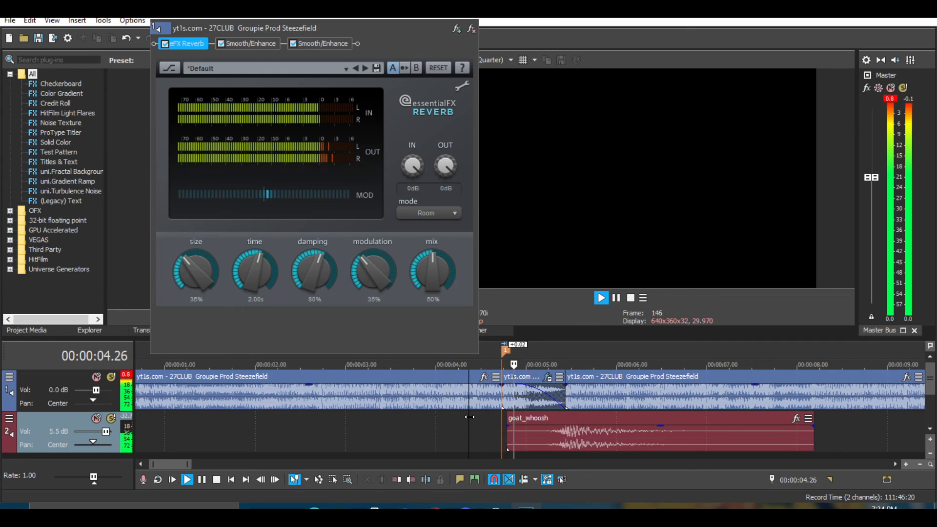
key("space")
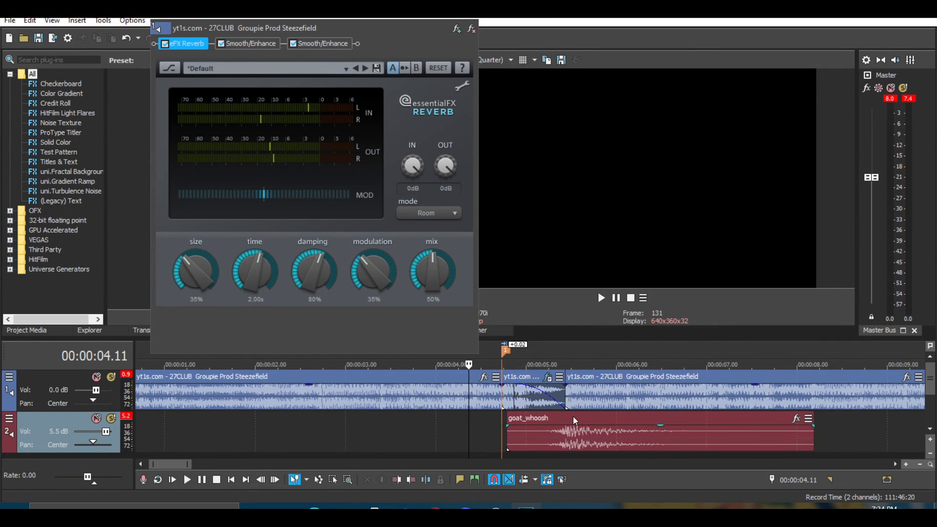
Nudge the goat_whoosh clip slightly earlier and preview it.
left_click(566, 427)
scroll(569, 430, "up", 3)
left_click_drag(552, 420, 547, 420)
left_click(359, 428)
key("space")
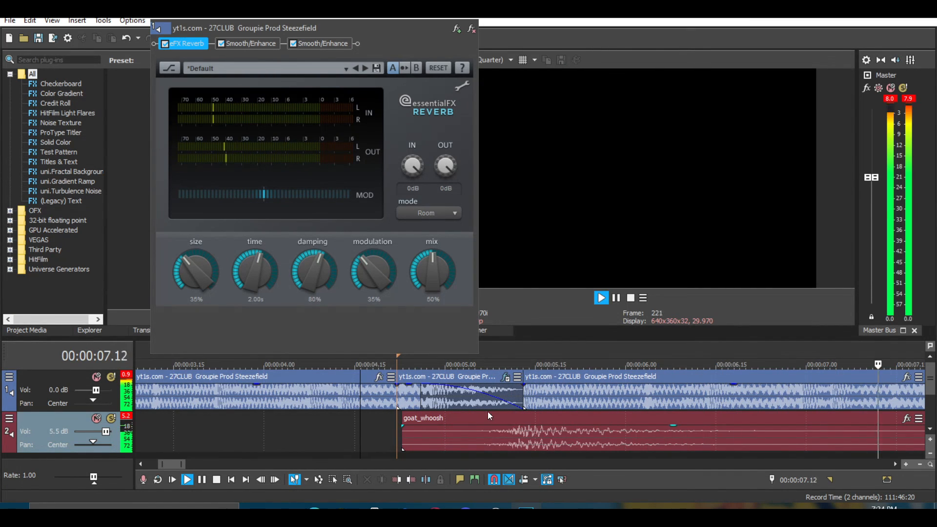
Trim the end of the goat_whoosh clip so it ends at about 00:00:06.4.
scroll(493, 412, "down", 3)
key("space")
left_click_drag(539, 442, 441, 447)
Mute the song track and preview the whoosh clip on its own.
left_click(97, 377)
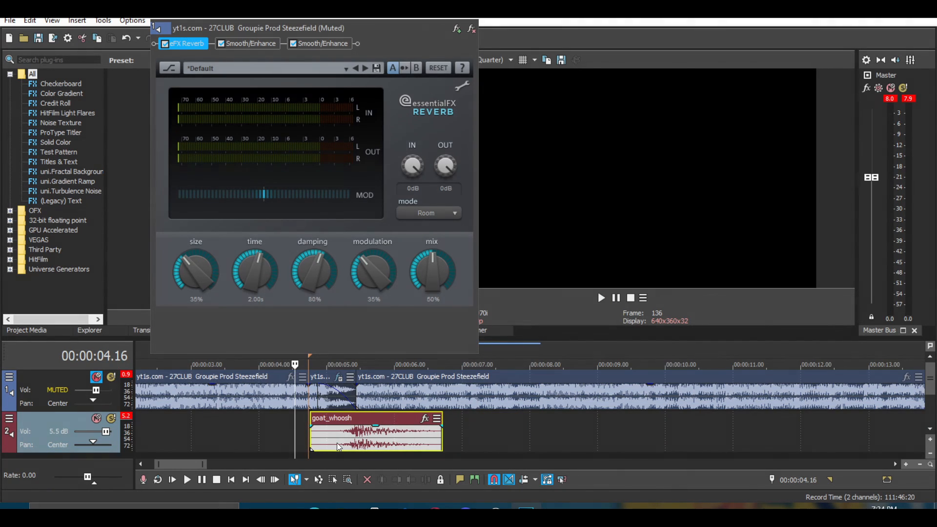
key("space")
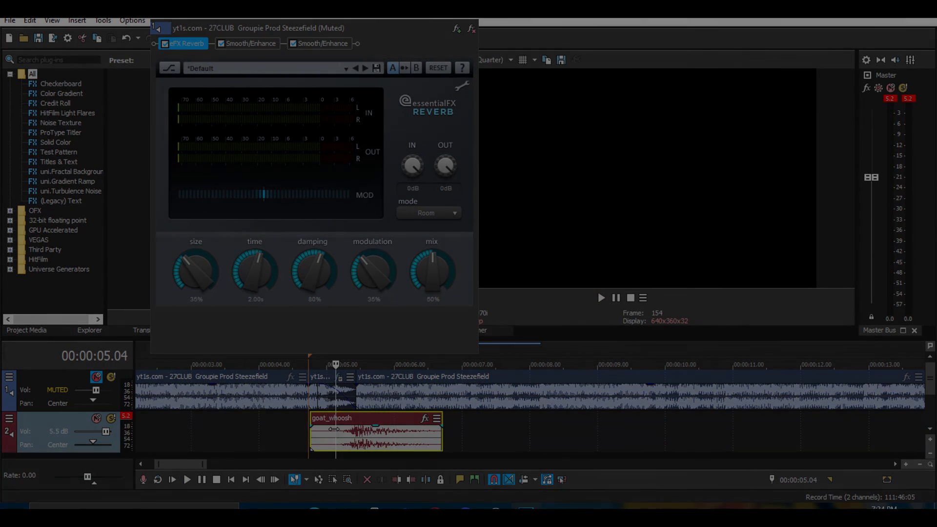
left_click(248, 44)
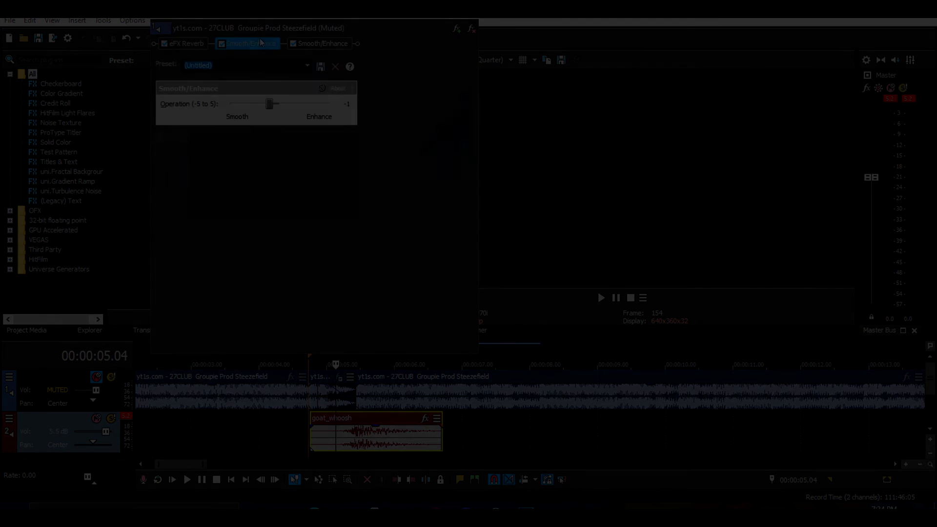